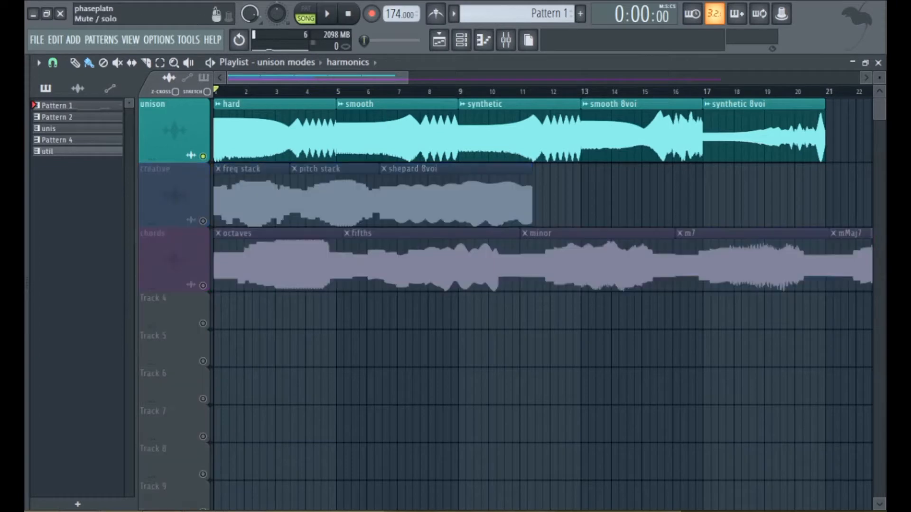
- Play the unison track's clips, and solo the creative track to play its clips from the start
left_click(327, 14)
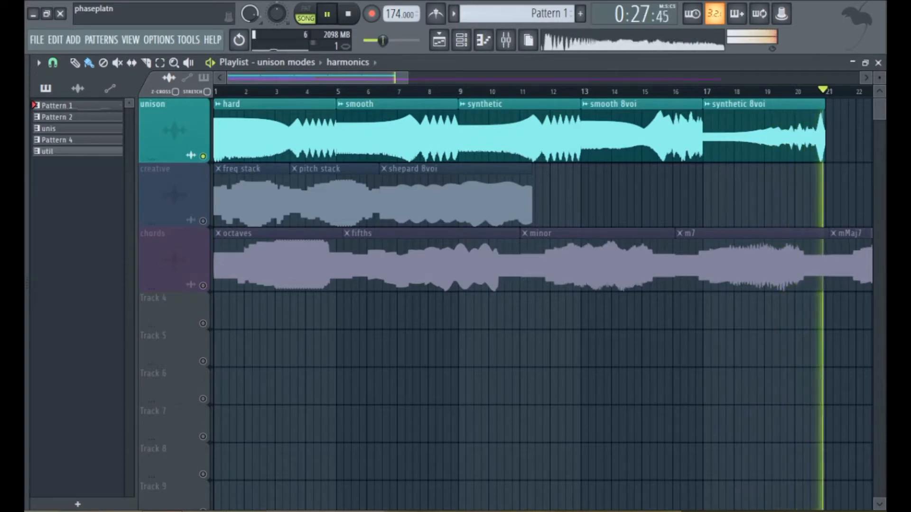
right_click(203, 221)
key("space")
key("space")
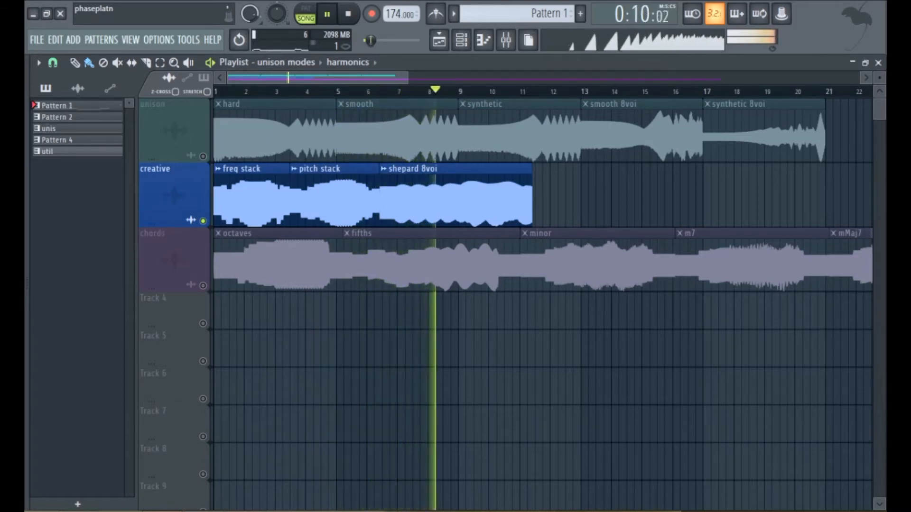
- Solo the chords track and play its clips from octaves through to harmonics
key("space")
right_click(203, 286)
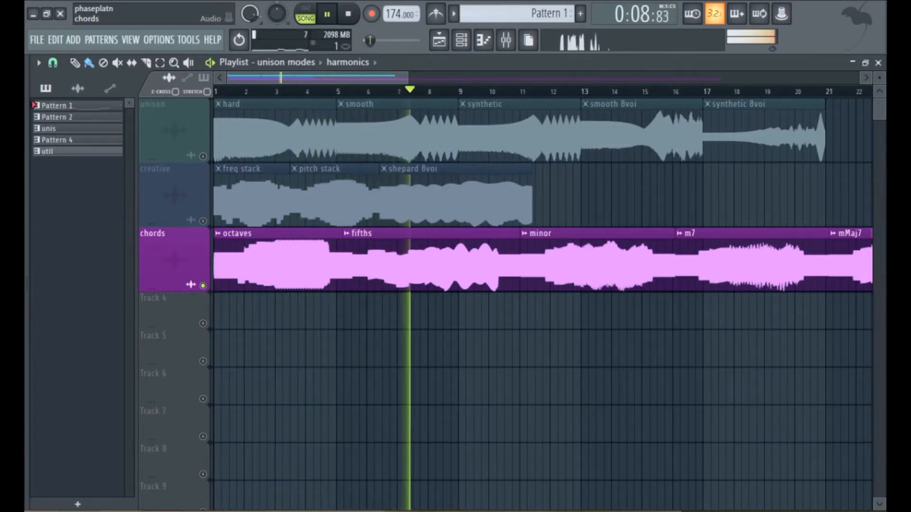
left_click_drag(407, 77, 735, 78)
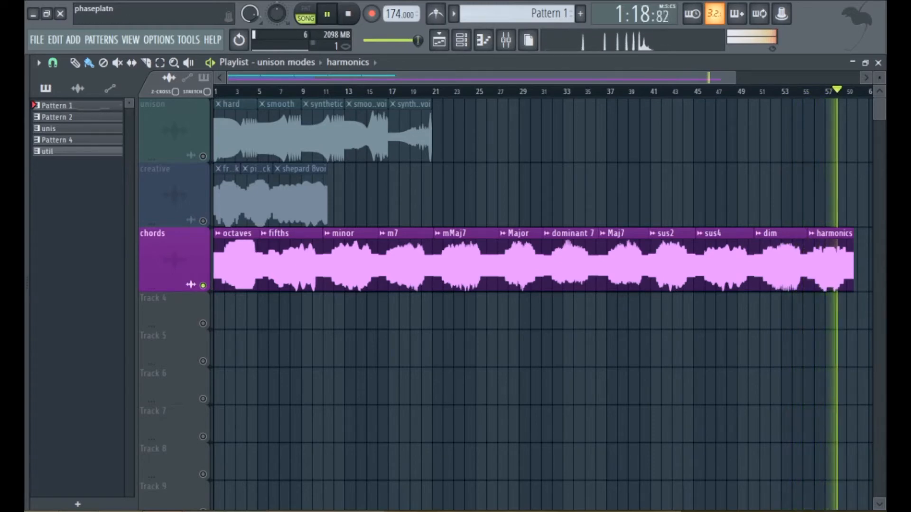
key("space")
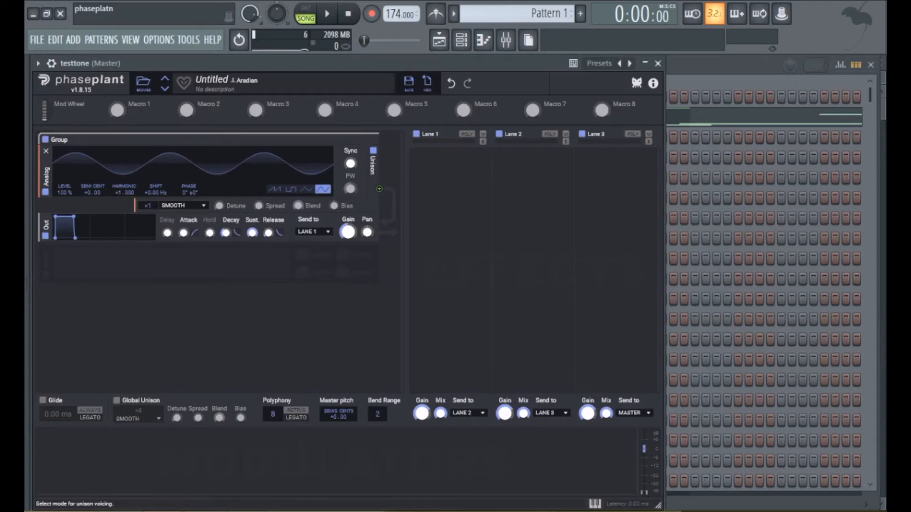
- Review the available unison modes of the Analog oscillator and set its number of unison voices to 8
left_click(182, 206)
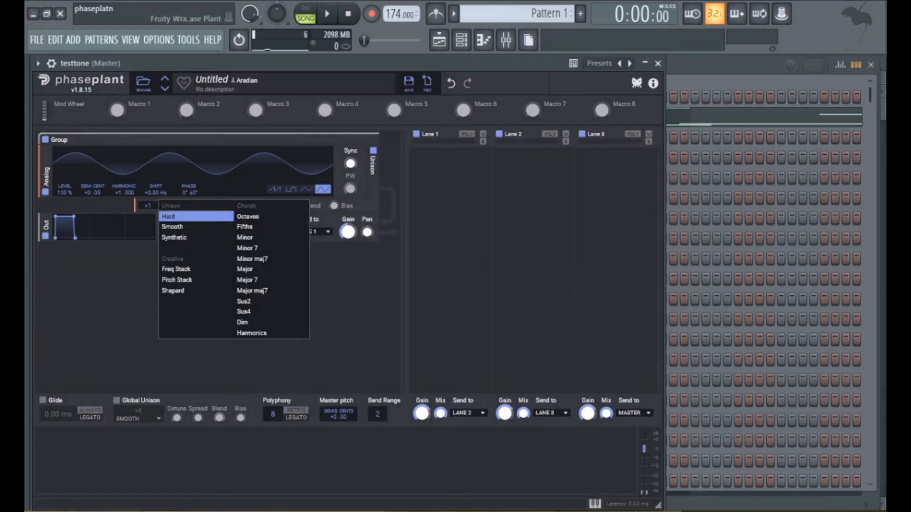
key("Escape")
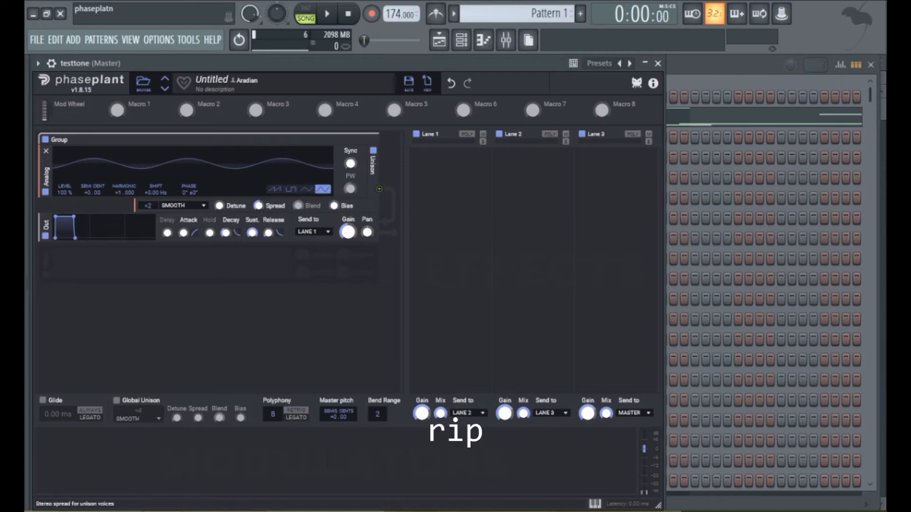
left_click_drag(148, 205, 147, 190)
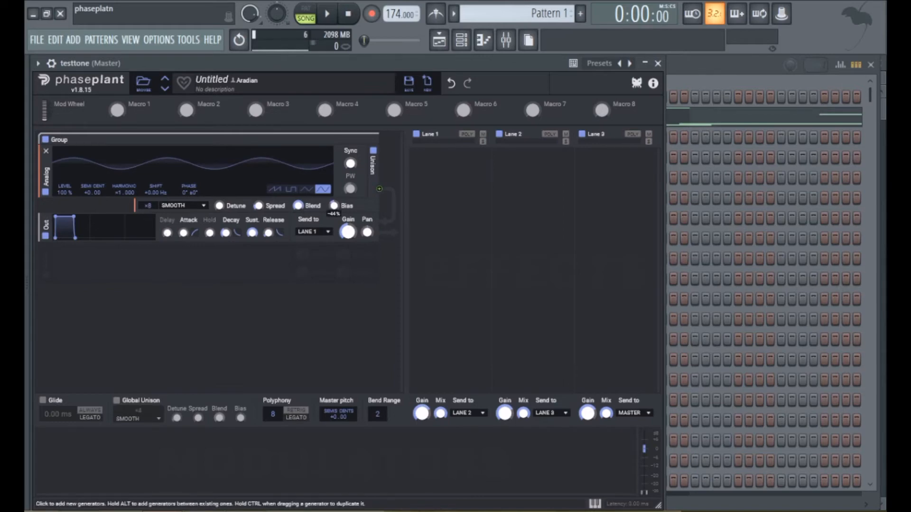
- Try the Octaves and Pitch Stack unison modes on the Analog oscillator, adjusting the Range for Pitch Stack
left_click(182, 256)
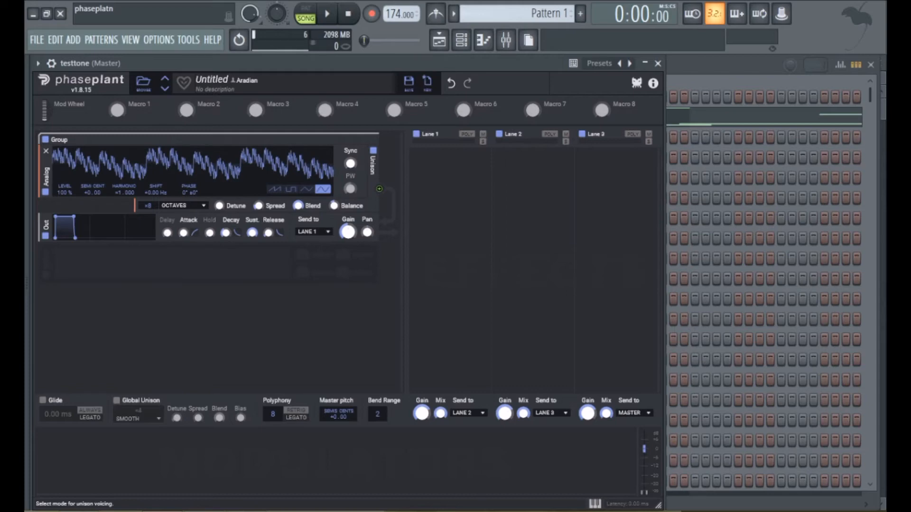
left_click(182, 205)
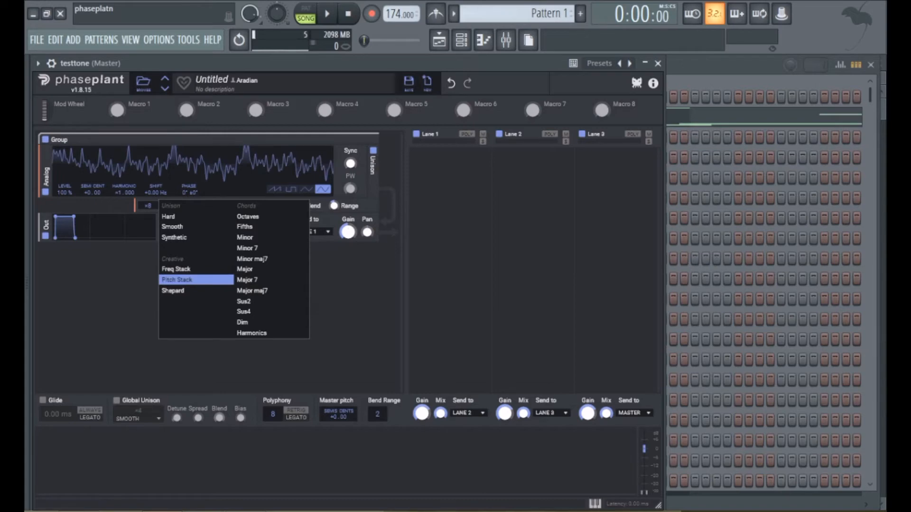
left_click(177, 279)
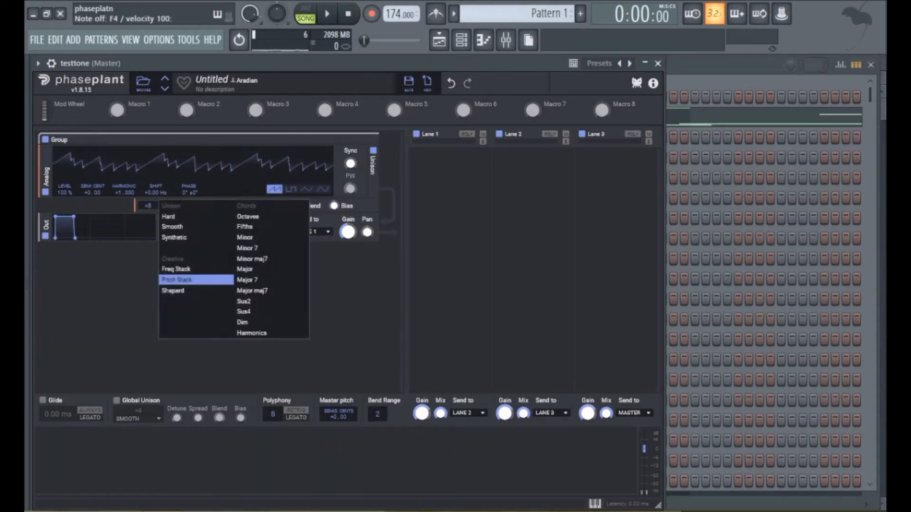
left_click(187, 279)
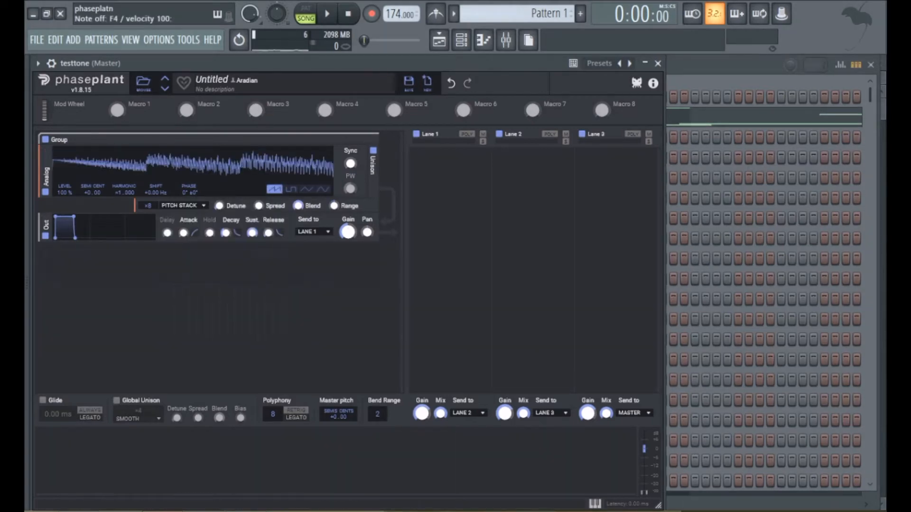
mouse_move(334, 205)
left_mouse_down()
mouse_move(334, 237)
mouse_move(333, 199)
left_mouse_up()
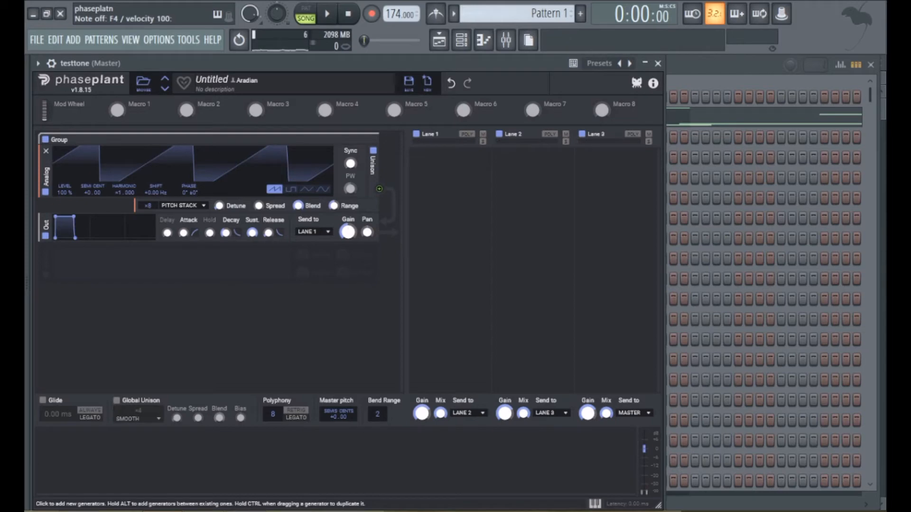
- Switch the oscillator's unison mode to Freq Stack and audition it with an E4 note
left_click(182, 206)
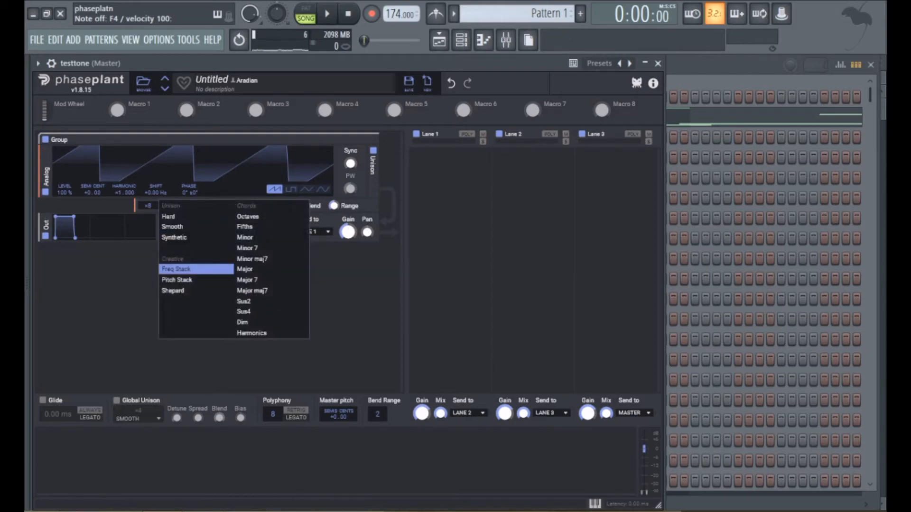
left_click(195, 269)
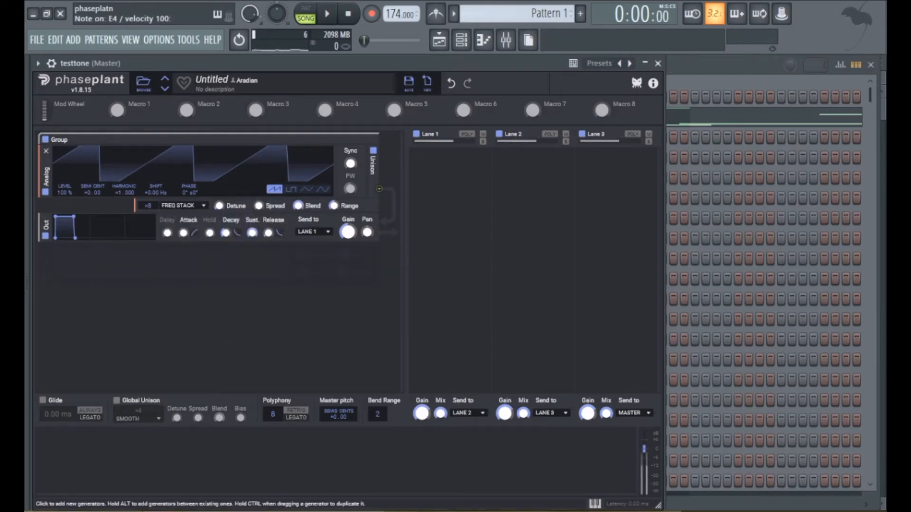
key("c")
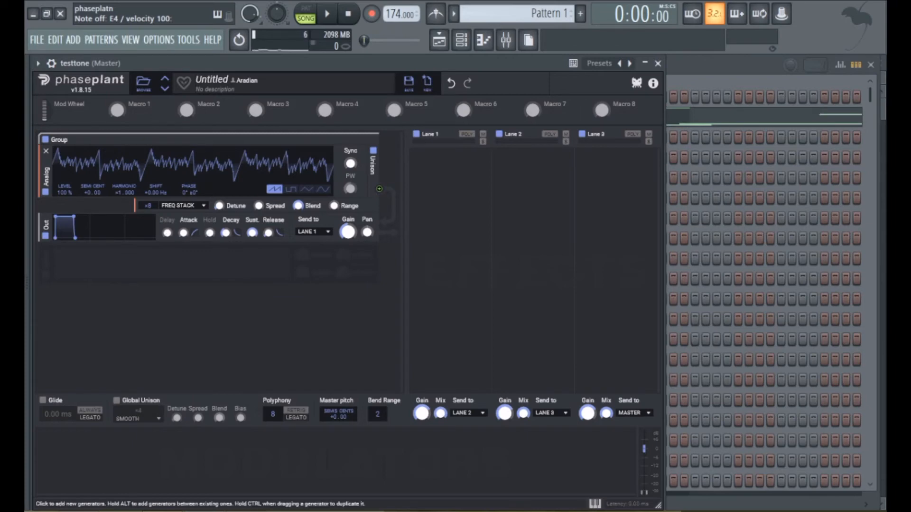
- Audition the Shepard unison mode with an F4 note, raising the oscillator tuning to +60 semitones and resetting it
left_click(183, 205)
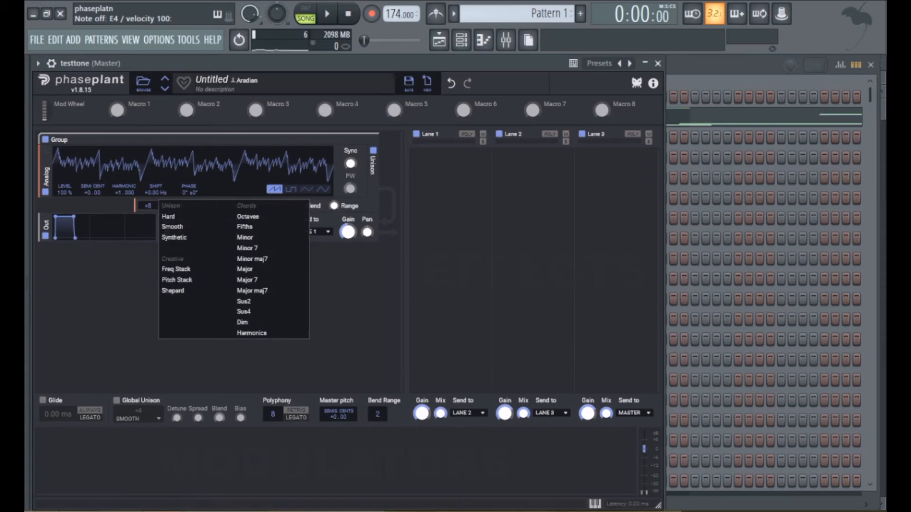
left_click(181, 290)
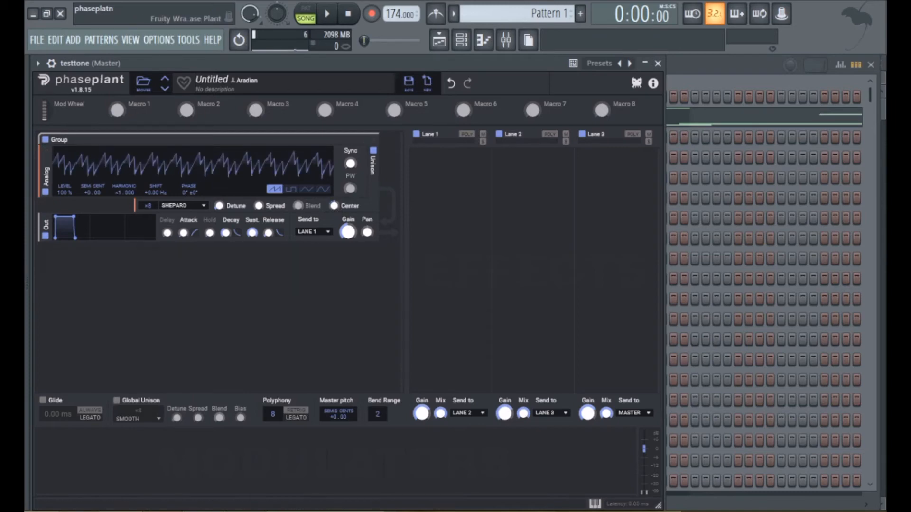
key("v")
left_click_drag(86, 192, 86, 144)
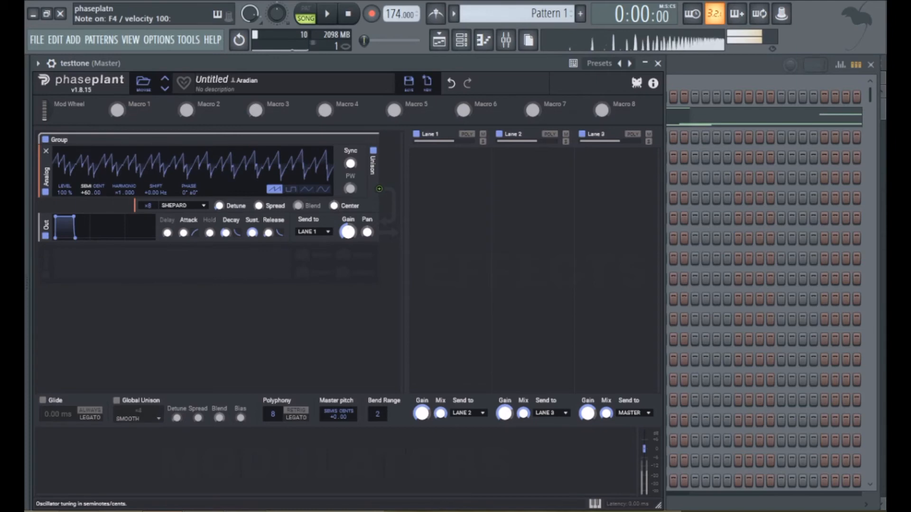
double_click(86, 192)
- Try the Octaves and Fifths chord modes for the oscillator's unison
left_click(183, 206)
left_click(189, 275)
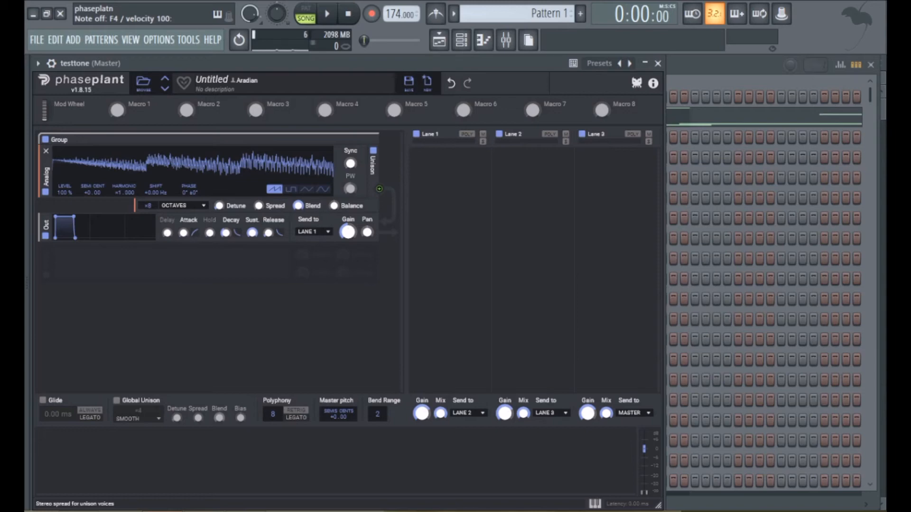
left_click(184, 206)
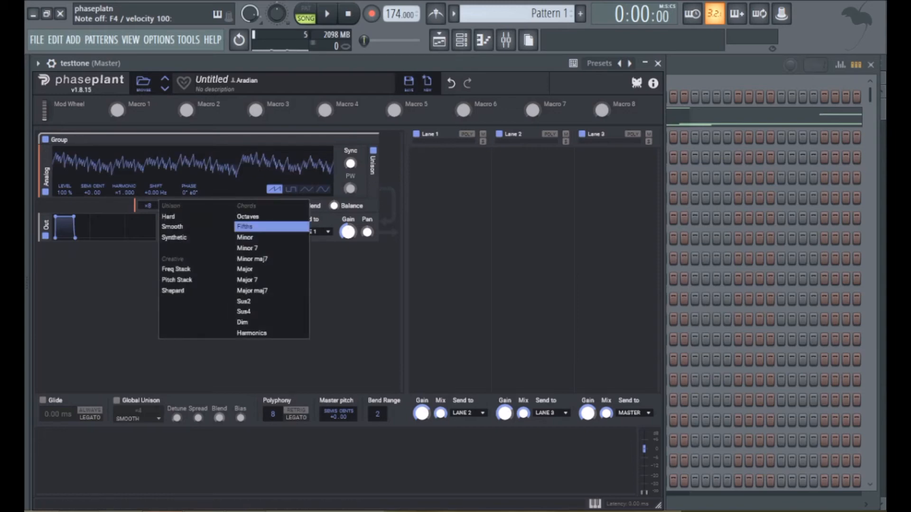
left_click(247, 226)
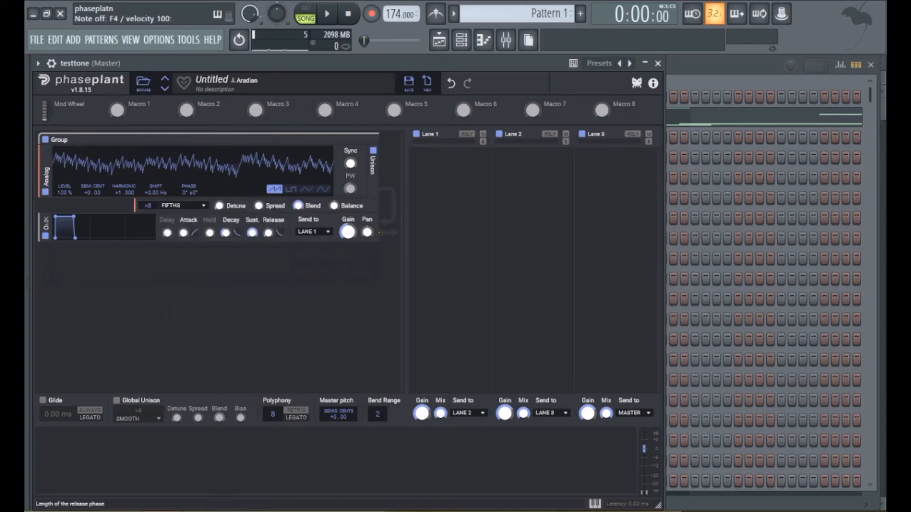
- Try the Minor and Minor 7 chord modes for the unison, auditioning Minor 7 with an F4 note
left_click(183, 206)
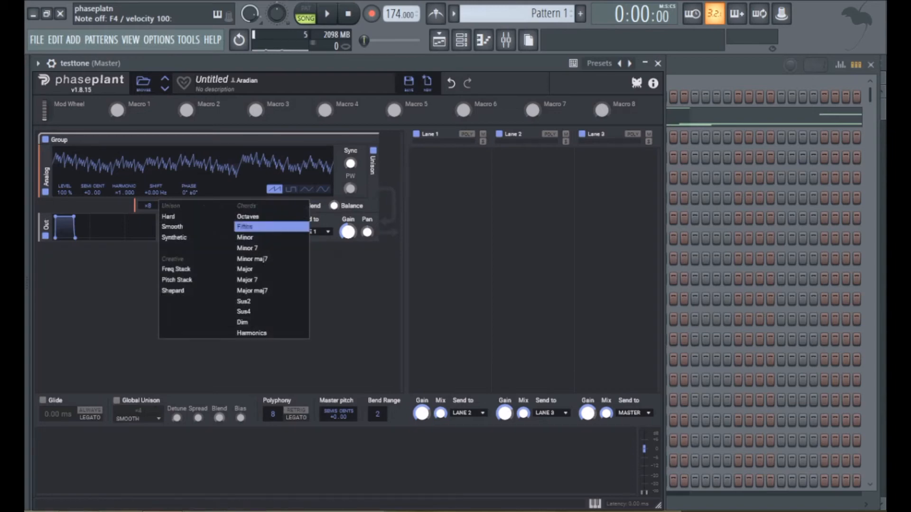
left_click(263, 247)
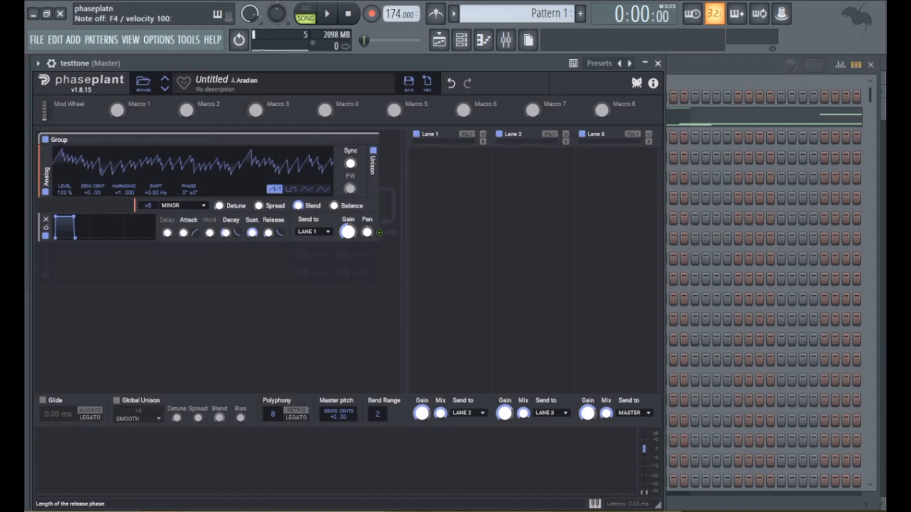
left_click(182, 205)
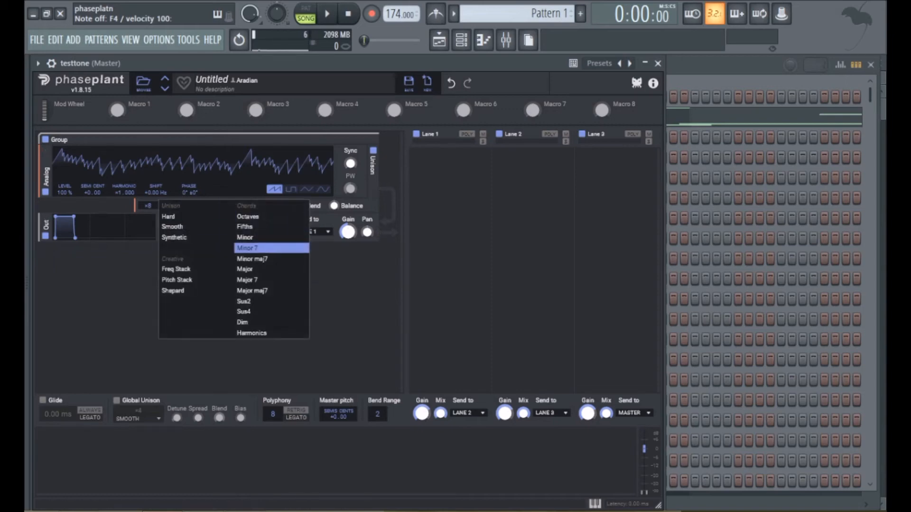
left_click(247, 247)
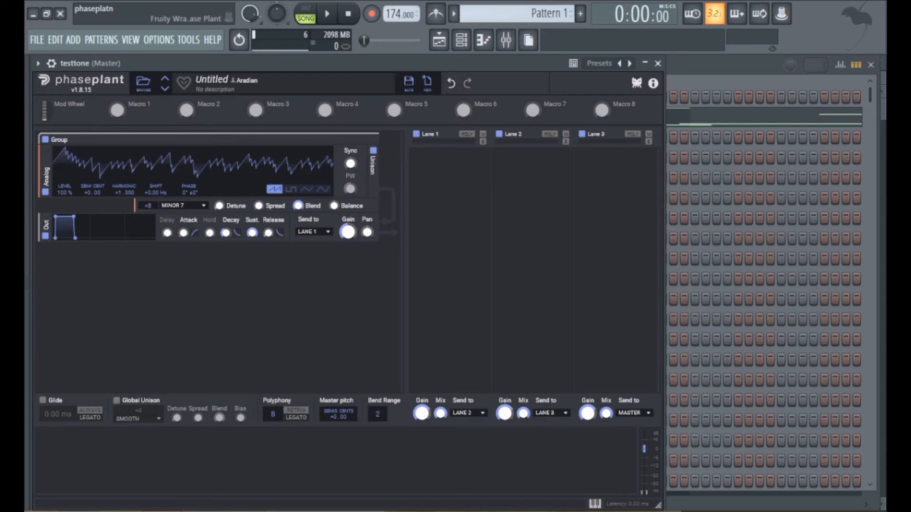
key("v")
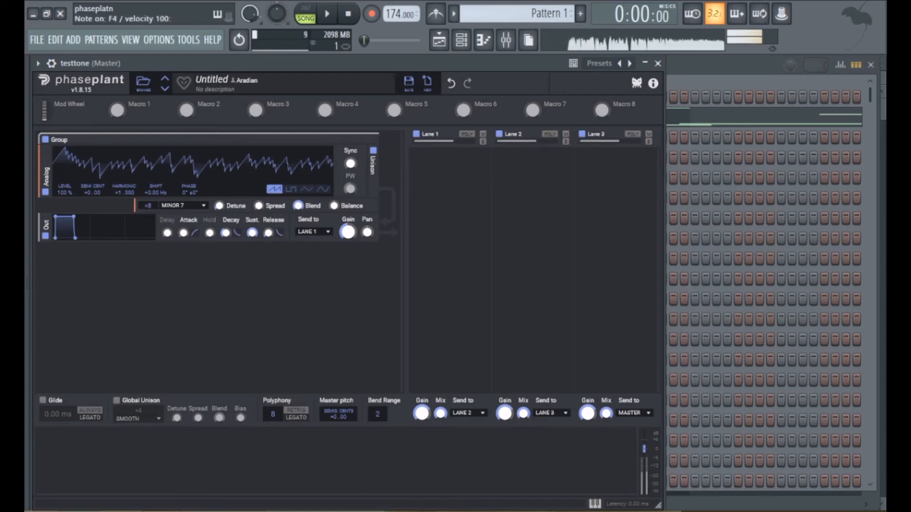
- Audition the Minor maj7 chord mode with an E4 note and switch the unison to Major
left_click(183, 206)
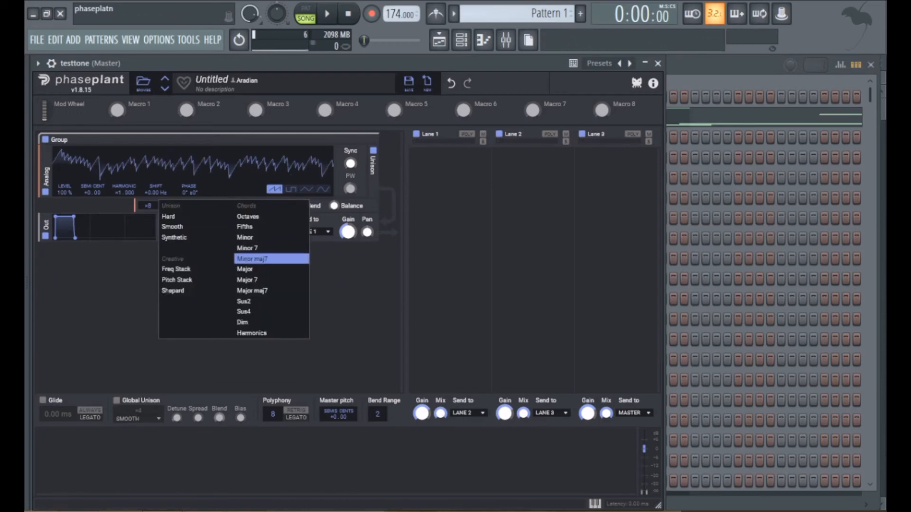
left_click(259, 259)
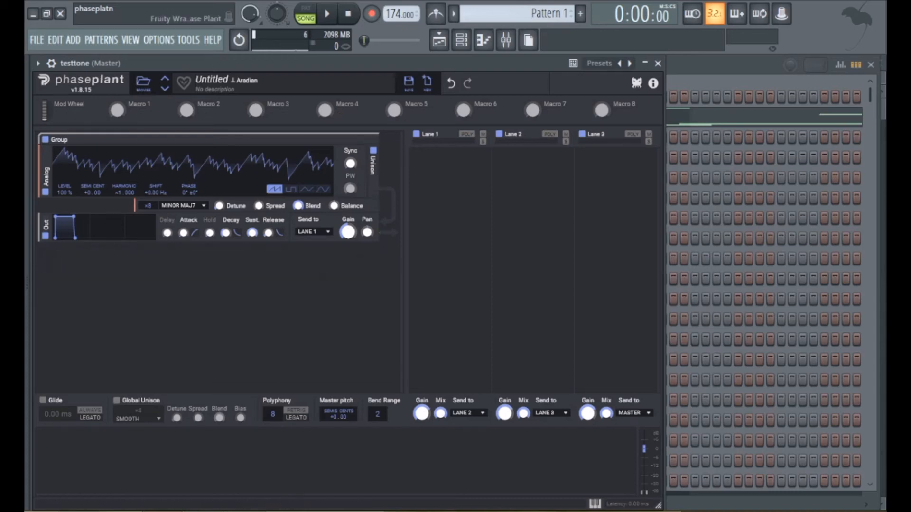
key("c")
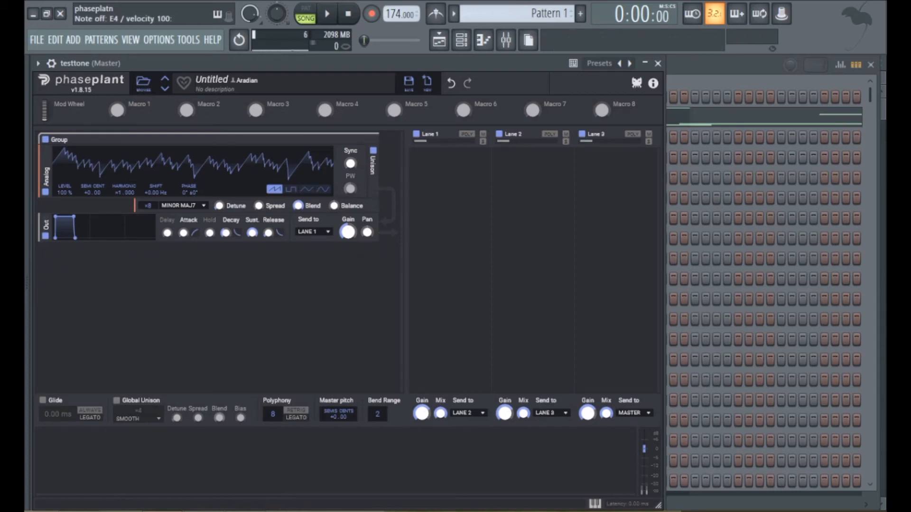
left_click(183, 205)
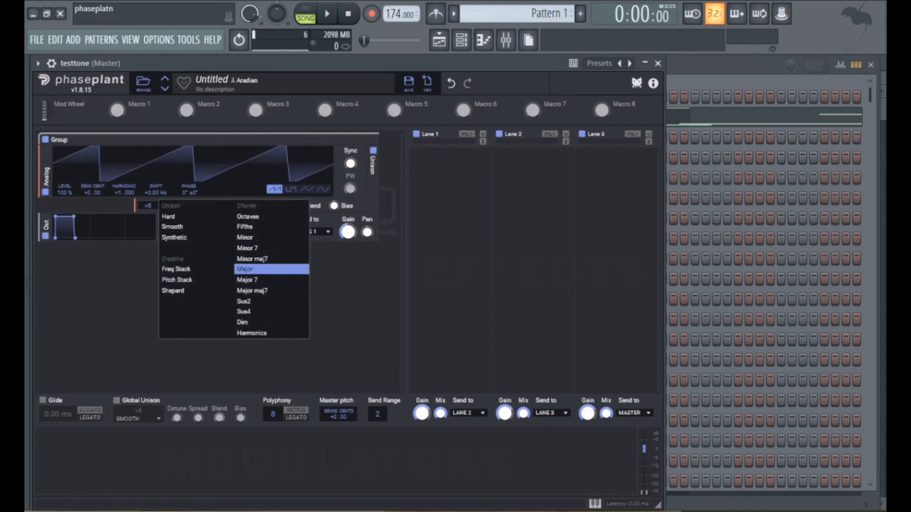
left_click(245, 269)
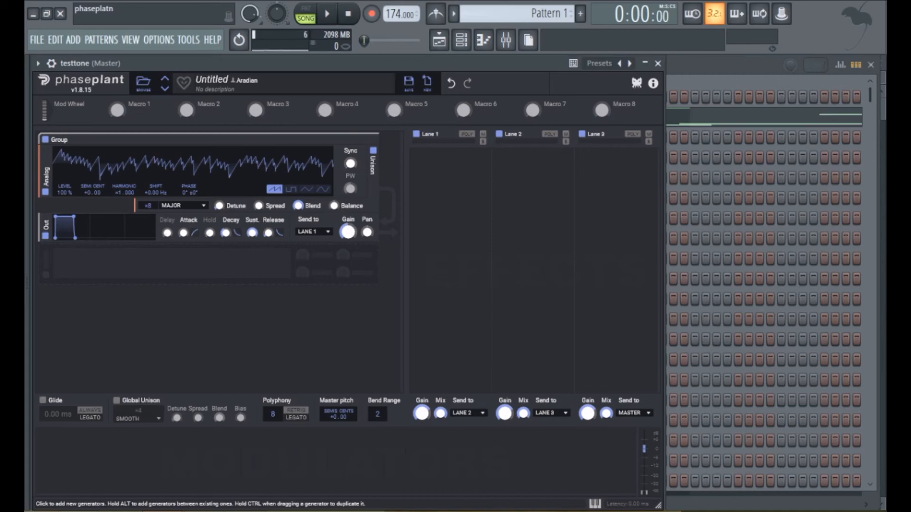
- Set the oscillator's unison mode to Major 7 and reduce the unison voices to 4
left_click(182, 205)
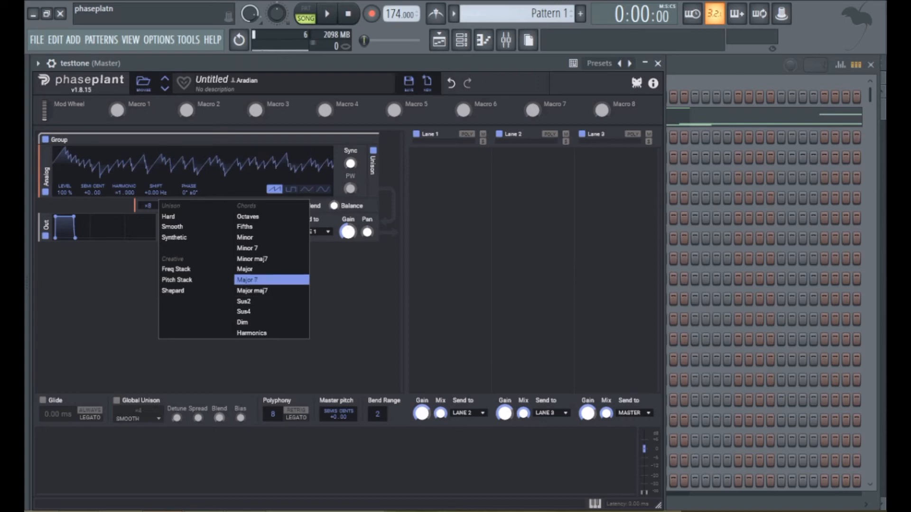
left_click(256, 280)
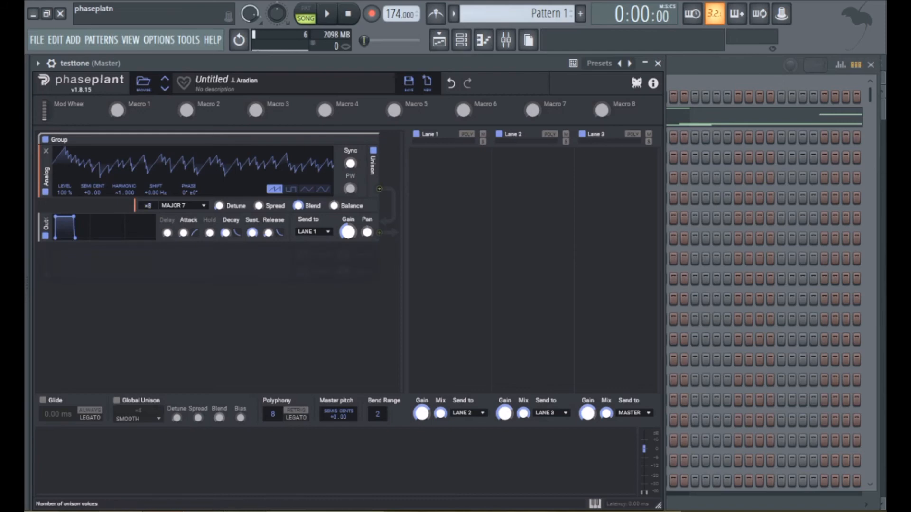
scroll(147, 205, "down", 4)
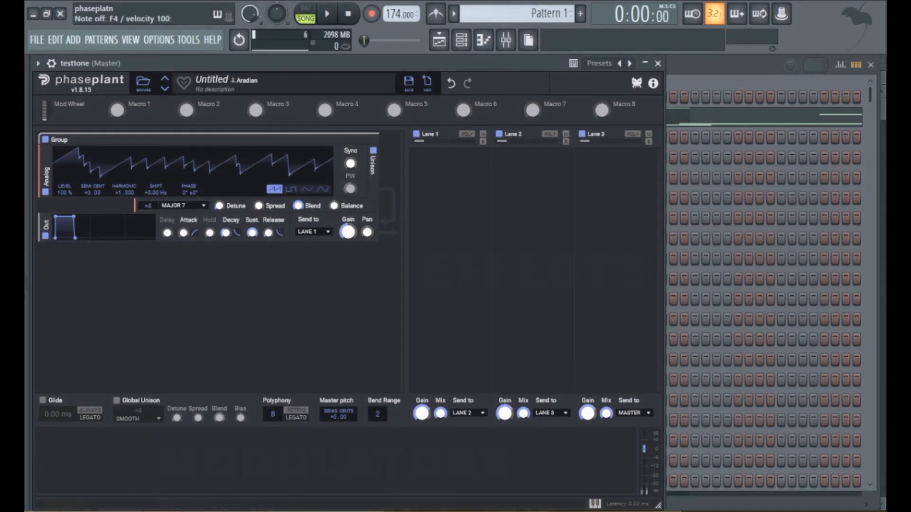
- Try the Major maj7 chord mode for the oscillator's unison with a played note, and switch the unison to Sus2
left_click(182, 205)
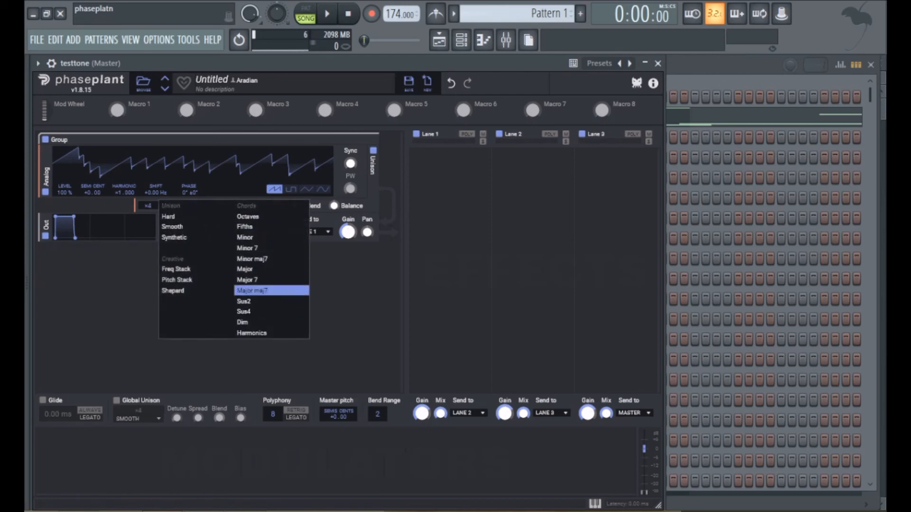
left_click(266, 291)
key("v")
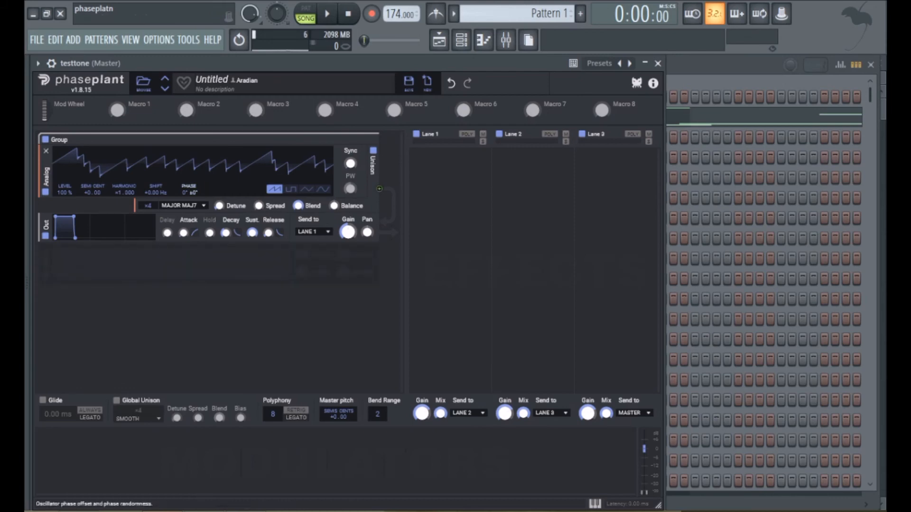
left_click(182, 205)
left_click(243, 302)
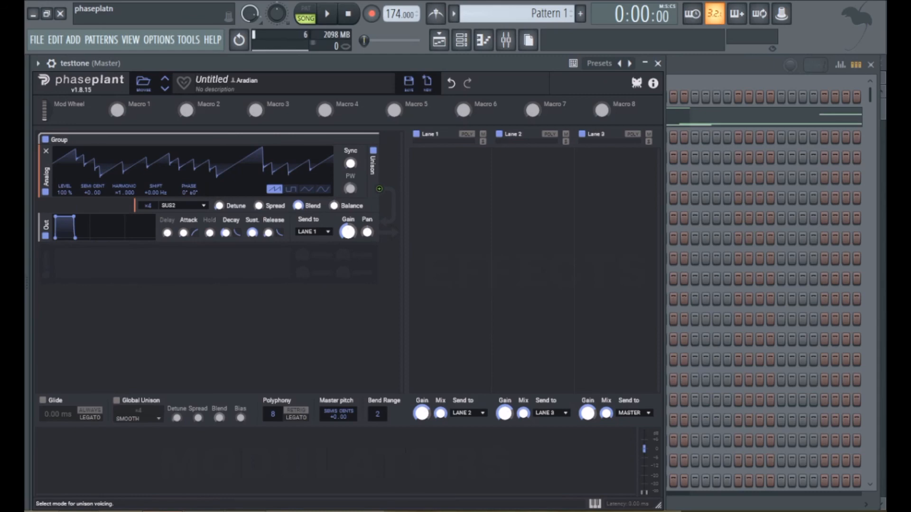
- Try the Sus4 and Dim chord modes for the oscillator's unison
left_click(183, 205)
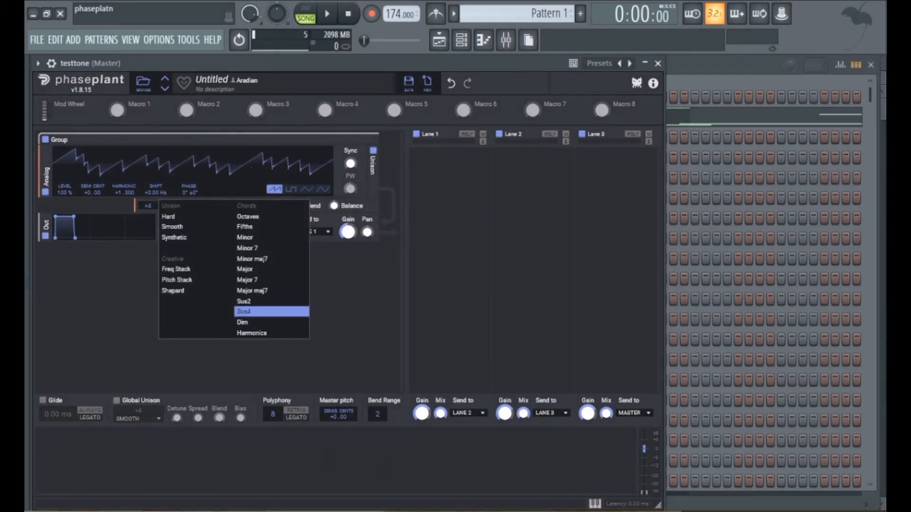
key("Down")
key("Return")
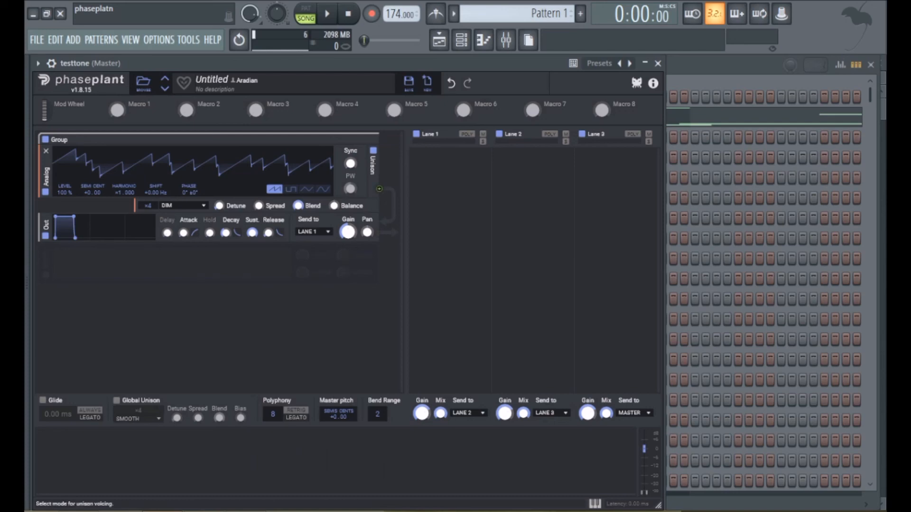
- Set the unison mode to Harmonics and change the Analog oscillator's waveform to a sine wave
left_click(183, 205)
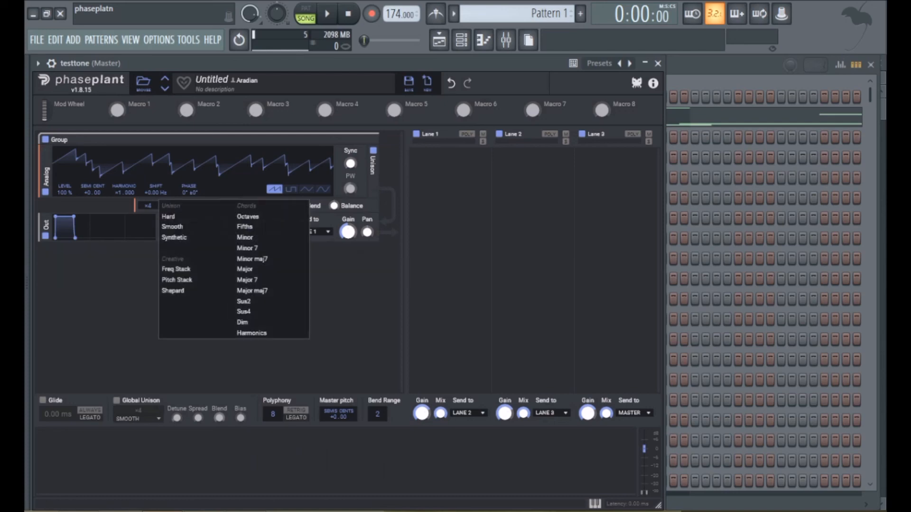
left_click(251, 333)
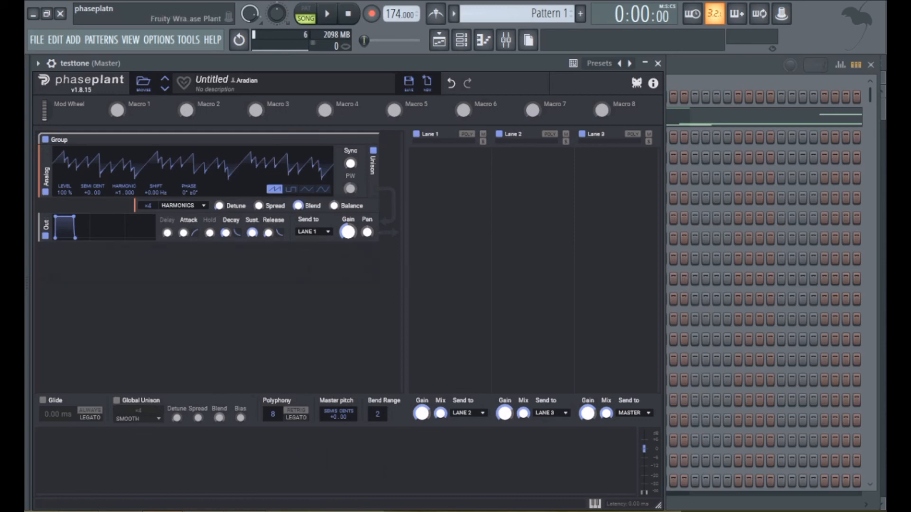
left_click(322, 189)
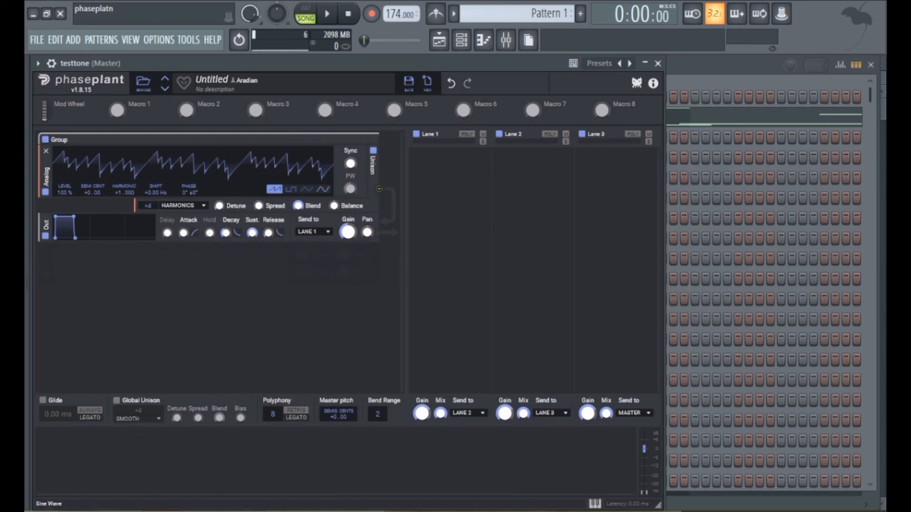
- Reduce the Harmonics unison to 1 voice and raise it gradually to 8 voices while auditioning a C5 note
left_click_drag(148, 206, 148, 232)
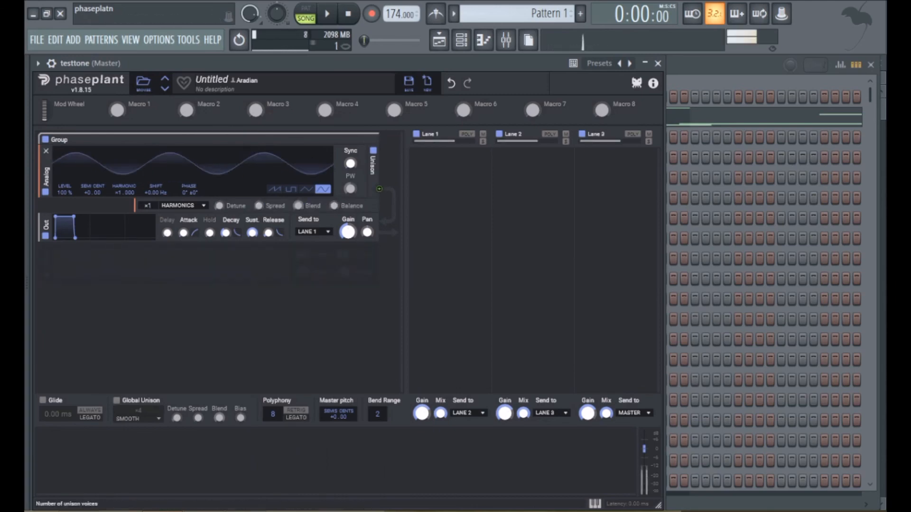
left_click_drag(148, 206, 148, 199)
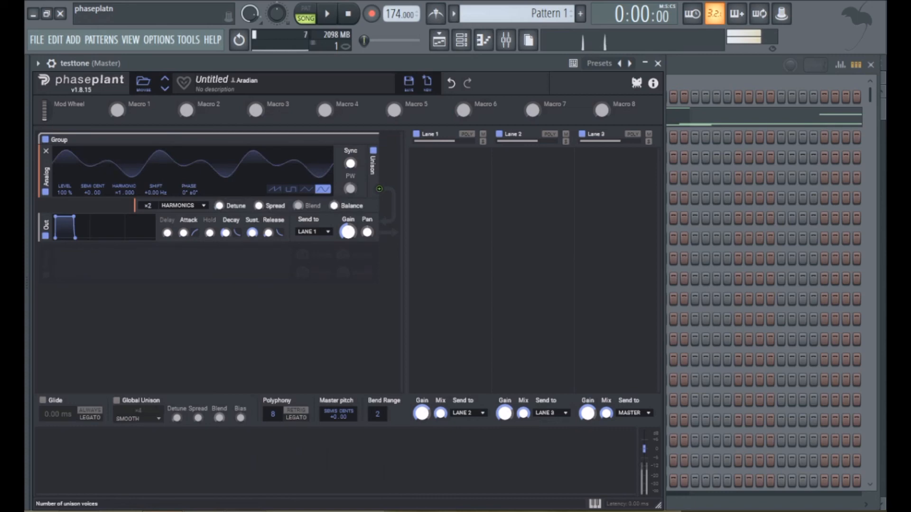
left_click_drag(148, 206, 148, 200)
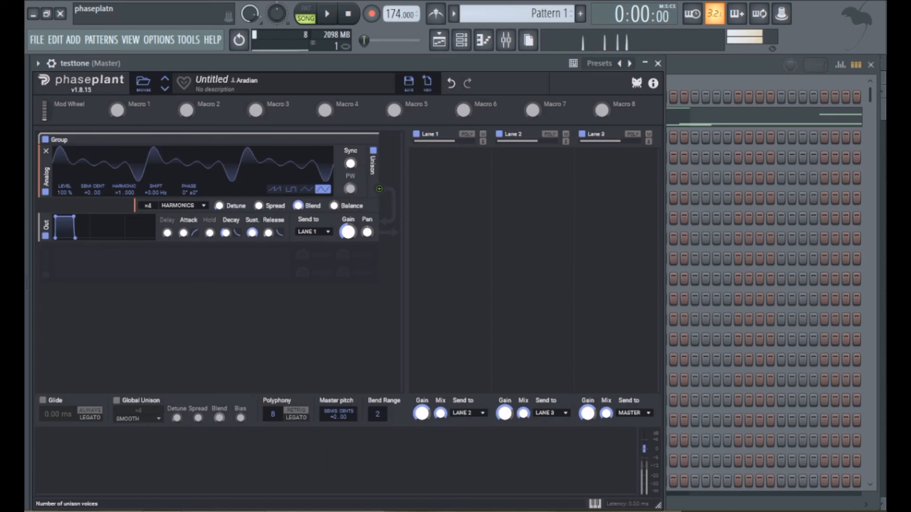
left_click_drag(148, 206, 148, 199)
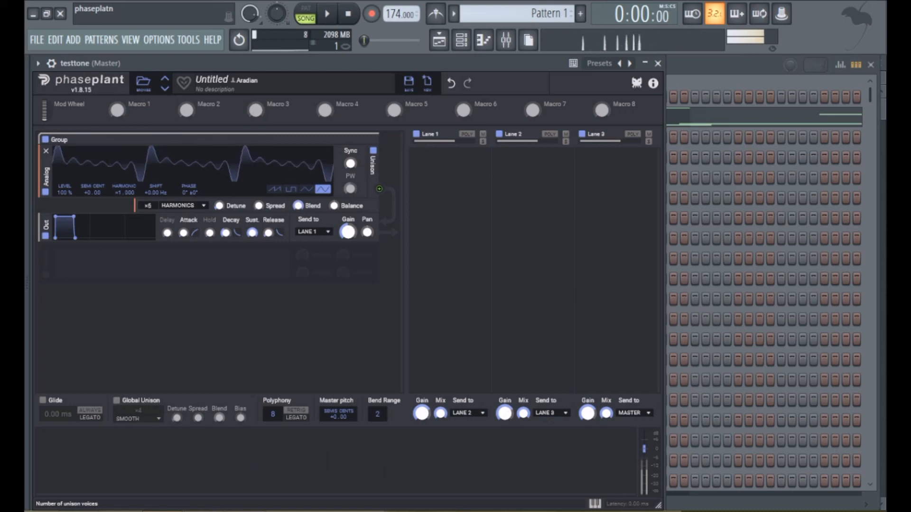
left_click_drag(148, 206, 148, 200)
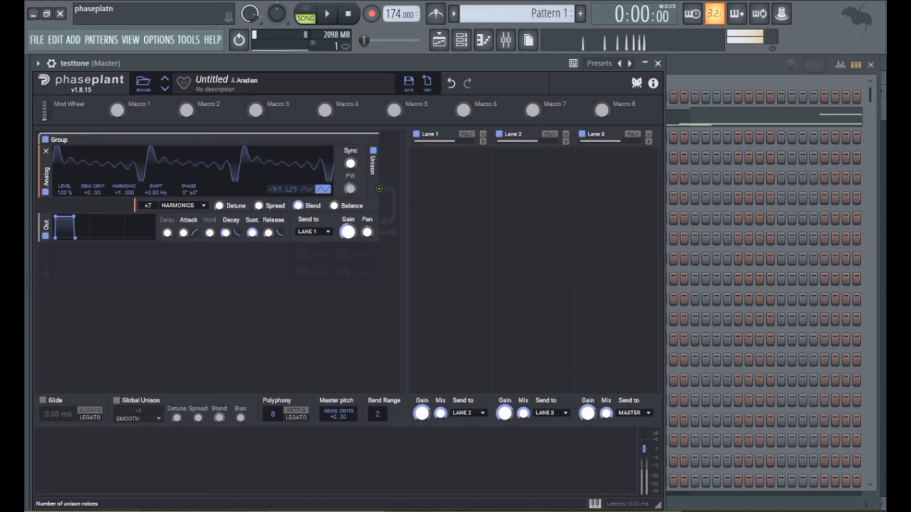
left_click_drag(148, 206, 148, 199)
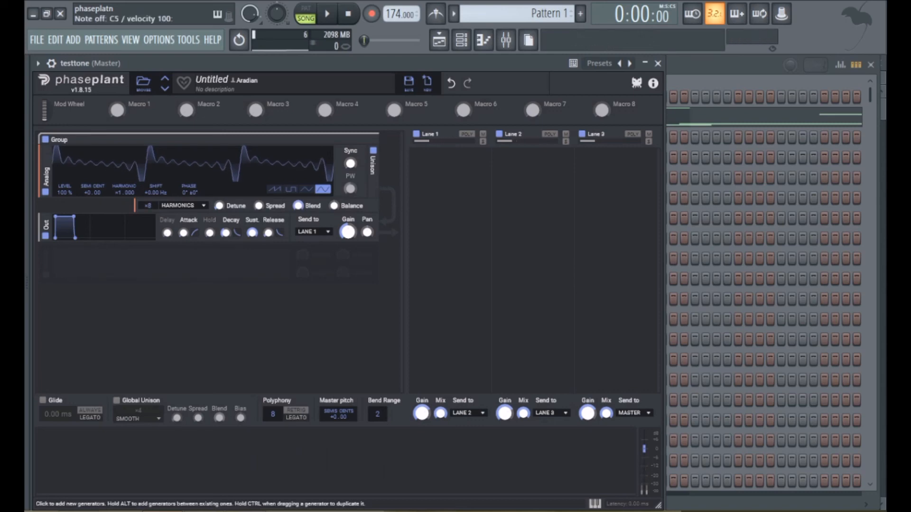